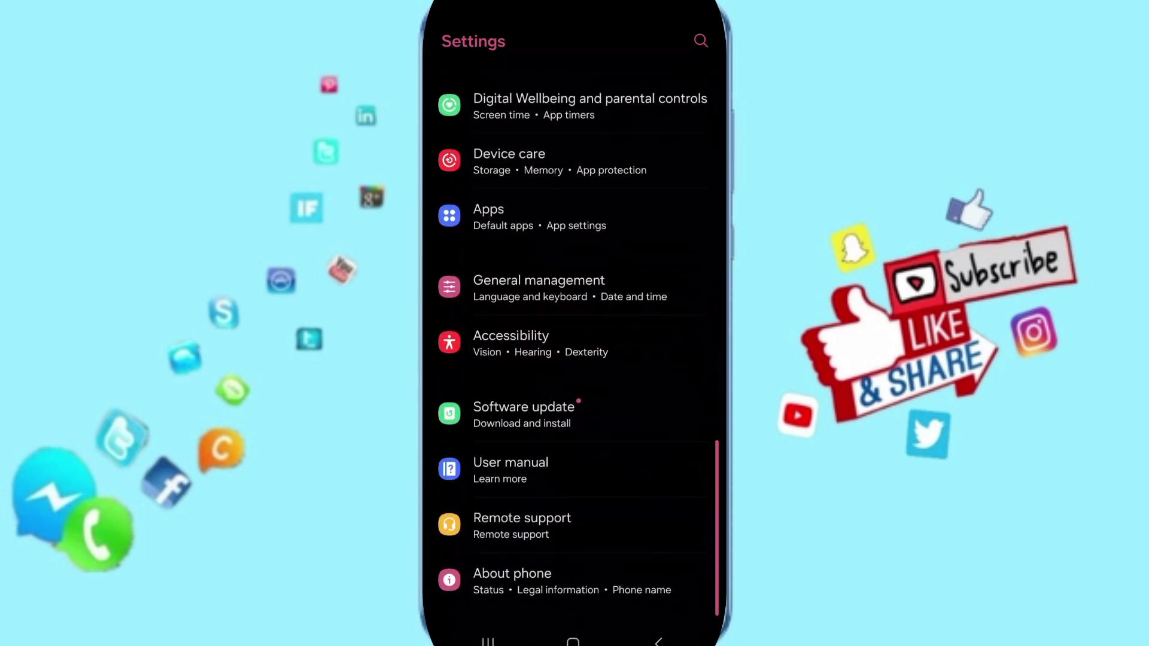
# Search the installed apps list for 'snow' to show only the SNOW app (324 MB).
pyautogui.click(539, 217)
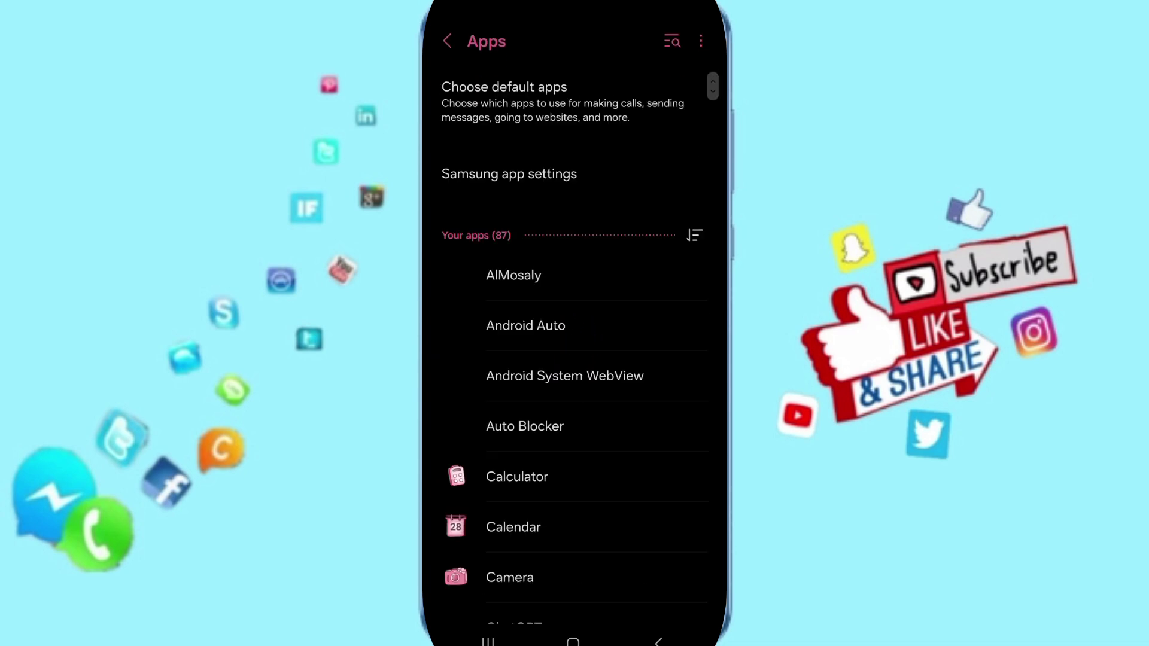
pyautogui.click(671, 42)
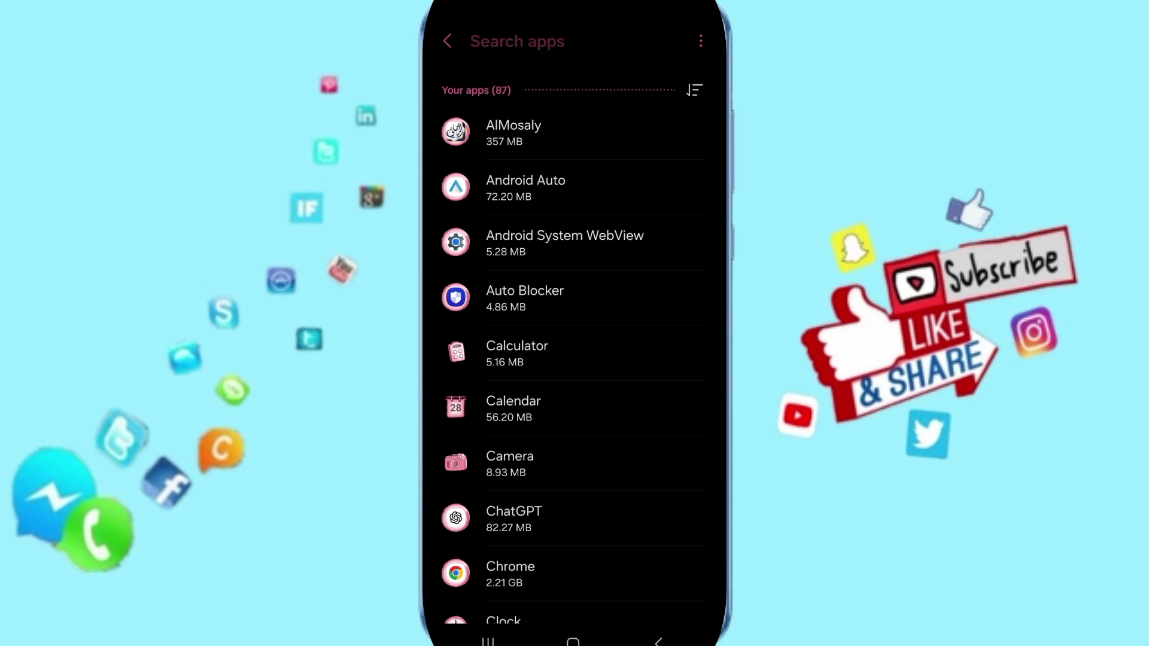
pyautogui.write('sn')
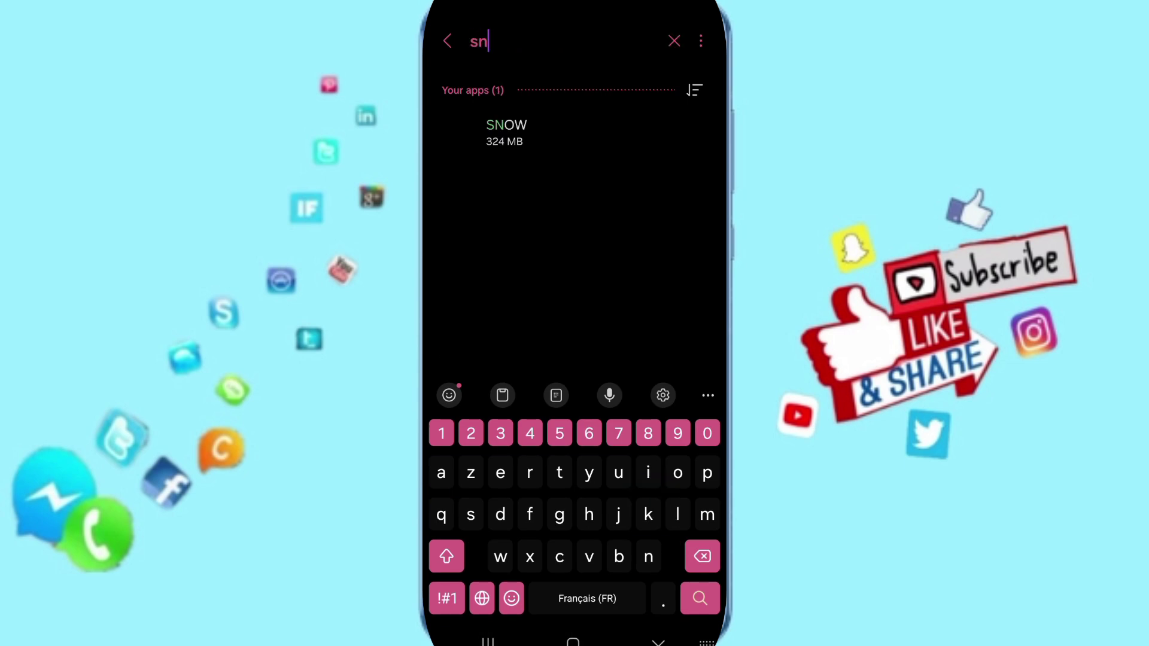
pyautogui.write('ow')
pyautogui.click(507, 132)
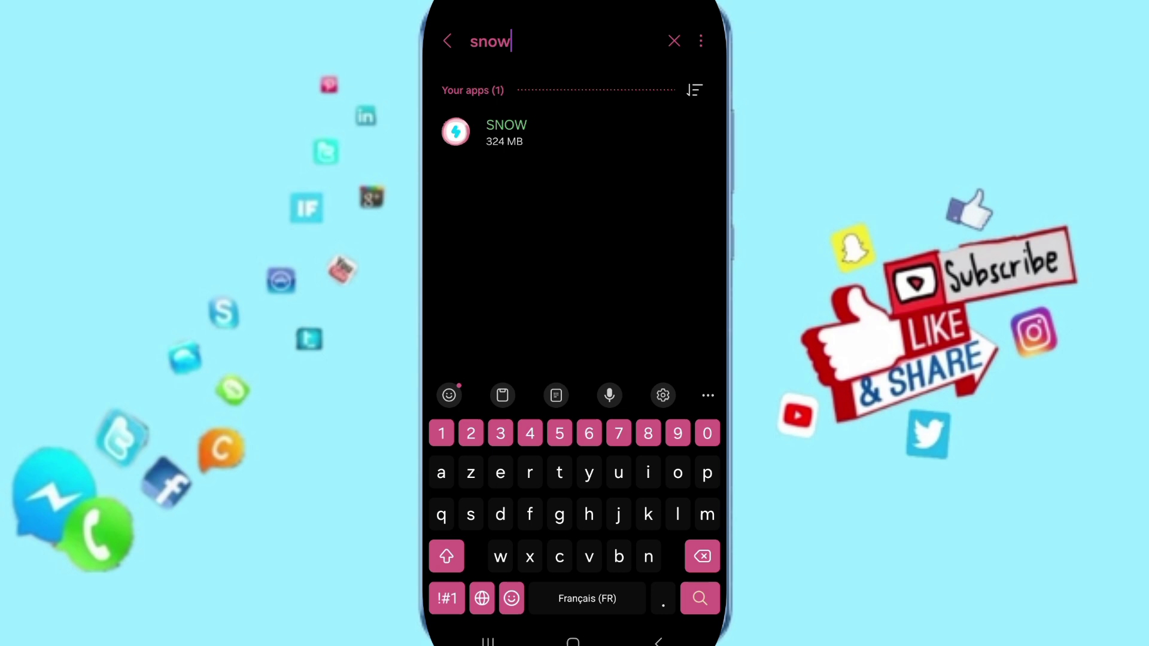
# Open SNOW's App info page and confirm Force stop.
pyautogui.click(507, 132)
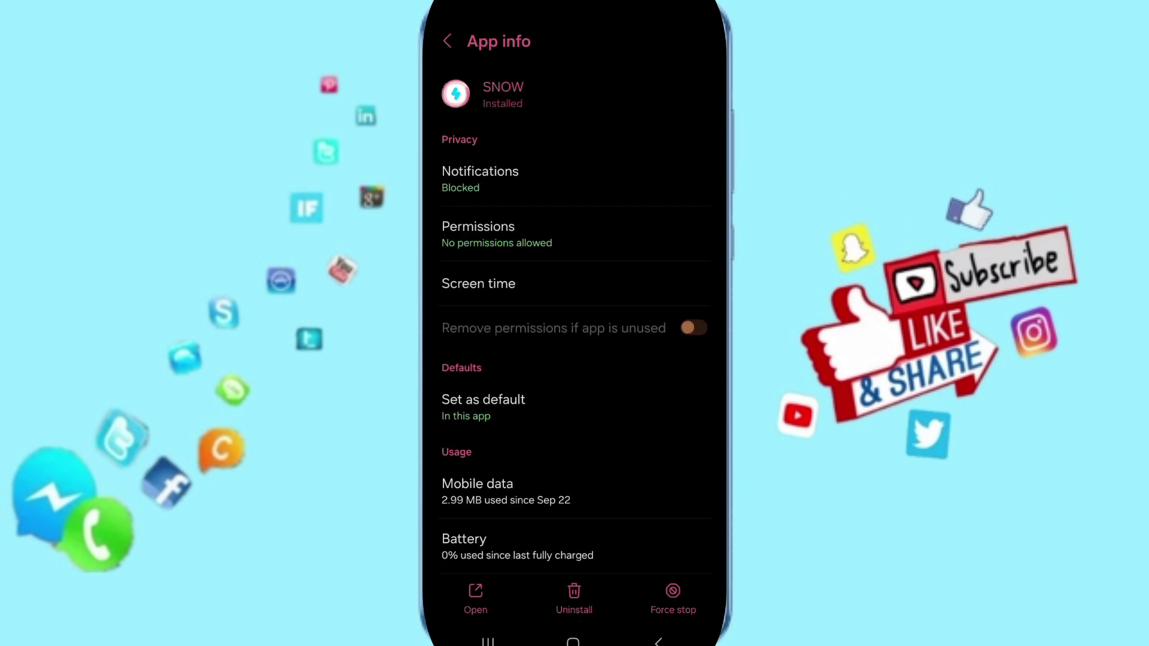
pyautogui.scroll(-3, 576, 360)
pyautogui.click(672, 599)
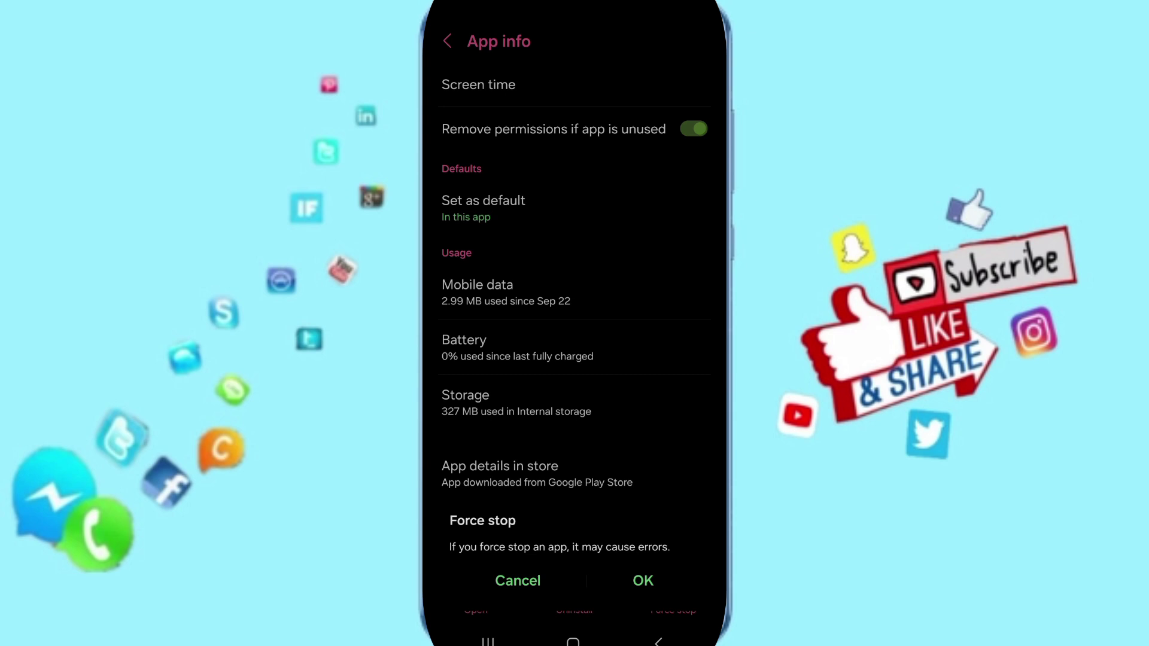
pyautogui.click(517, 580)
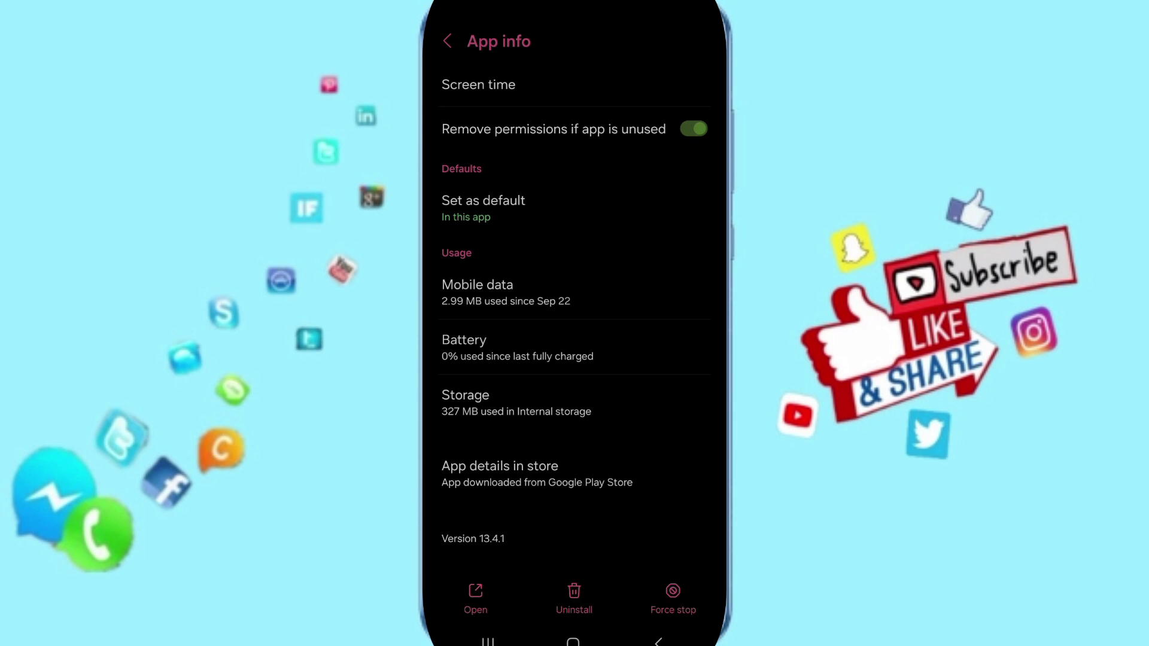
# Check SNOW's storage (319 MB app, 5.62 MB data, 2.74 MB cache), then go home.
pyautogui.click(575, 402)
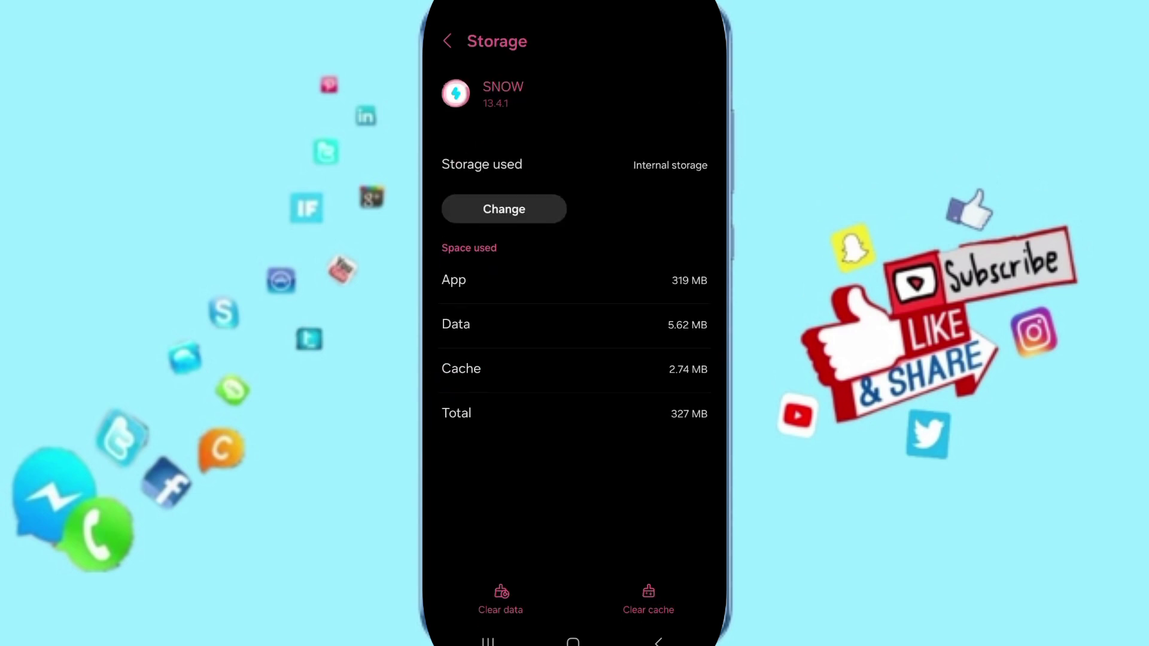
pyautogui.click(573, 643)
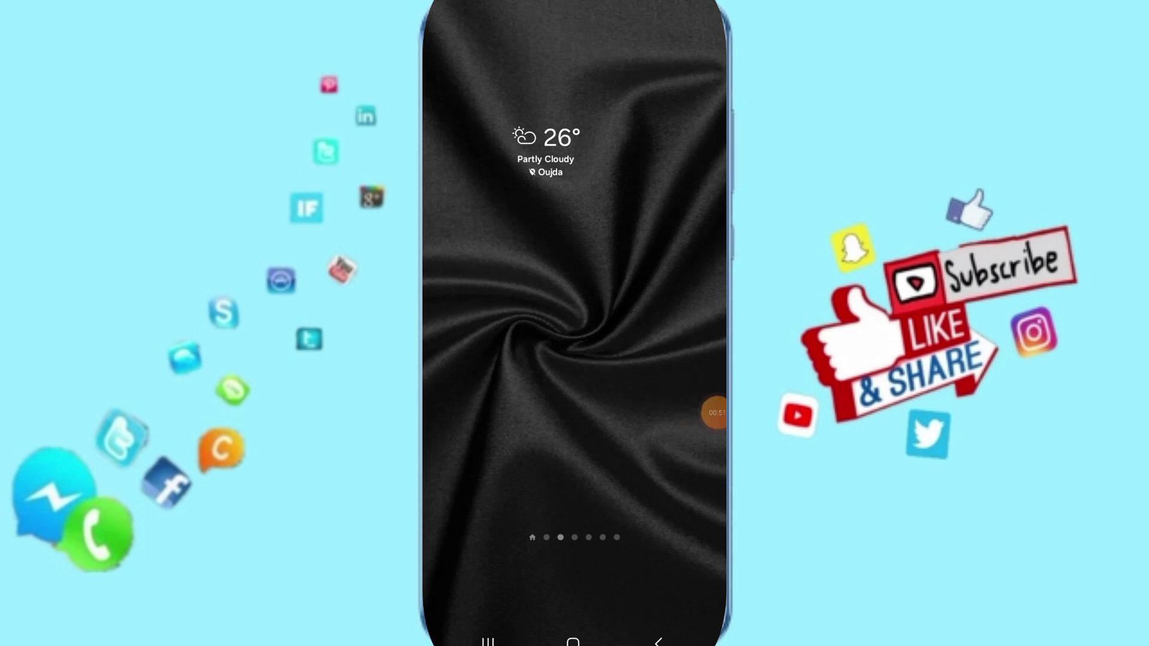
pyautogui.moveTo(715, 413)
pyautogui.mouseDown()
pyautogui.moveTo(703, 351)
pyautogui.moveTo(703, 388)
pyautogui.mouseUp()
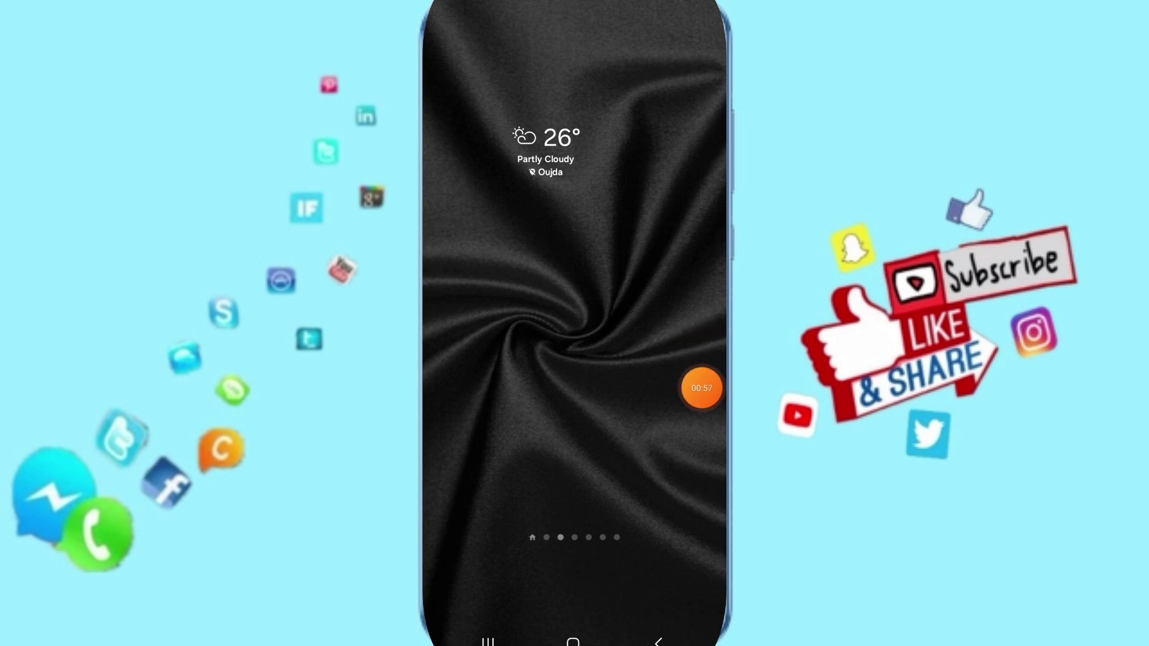
pyautogui.click(702, 388)
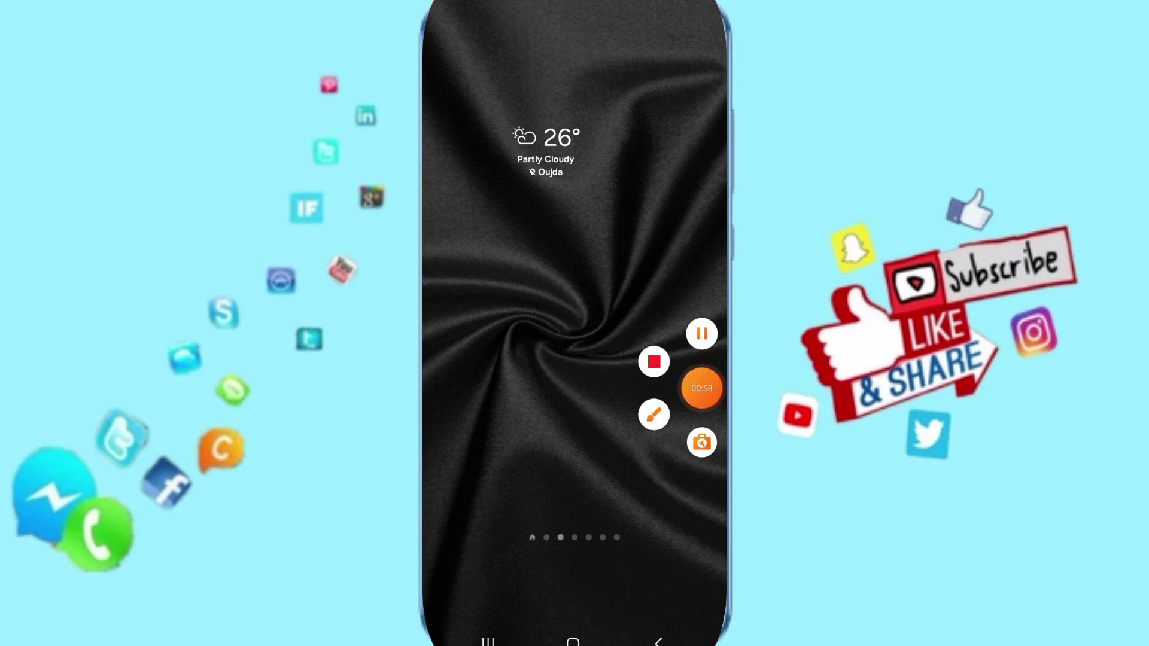